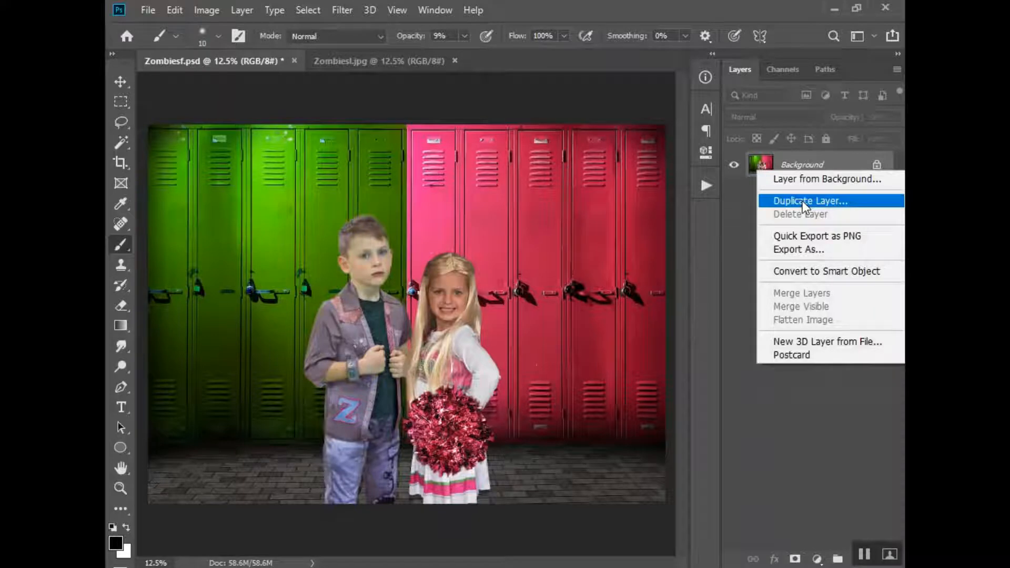
- Duplicate the Background layer and open the copy in the Camera Raw Filter
{"action": "left_click", "coordinate": [802, 201]}
{"action": "left_click", "coordinate": [646, 145]}
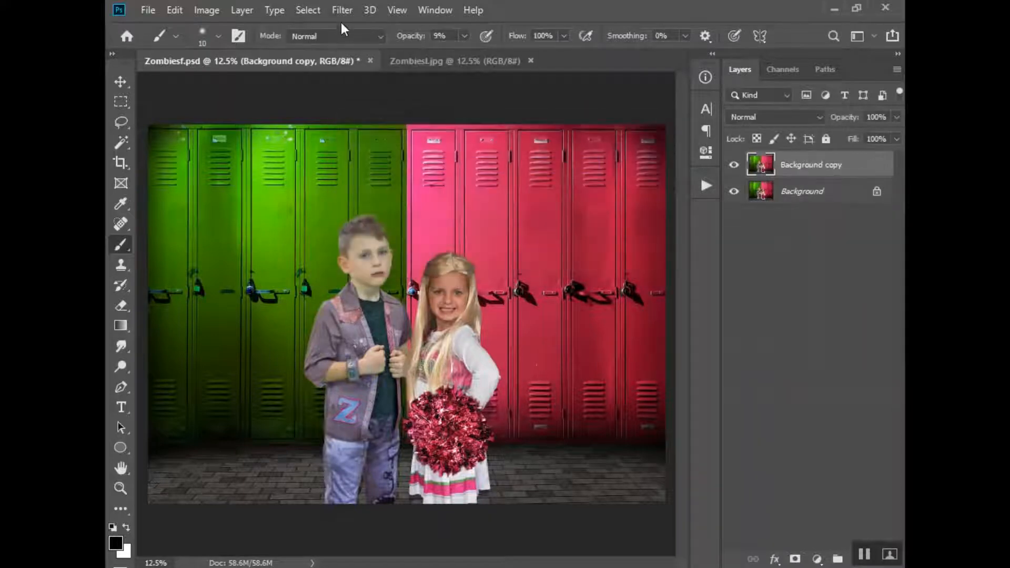
{"action": "left_click", "coordinate": [343, 11]}
{"action": "left_click", "coordinate": [379, 104]}
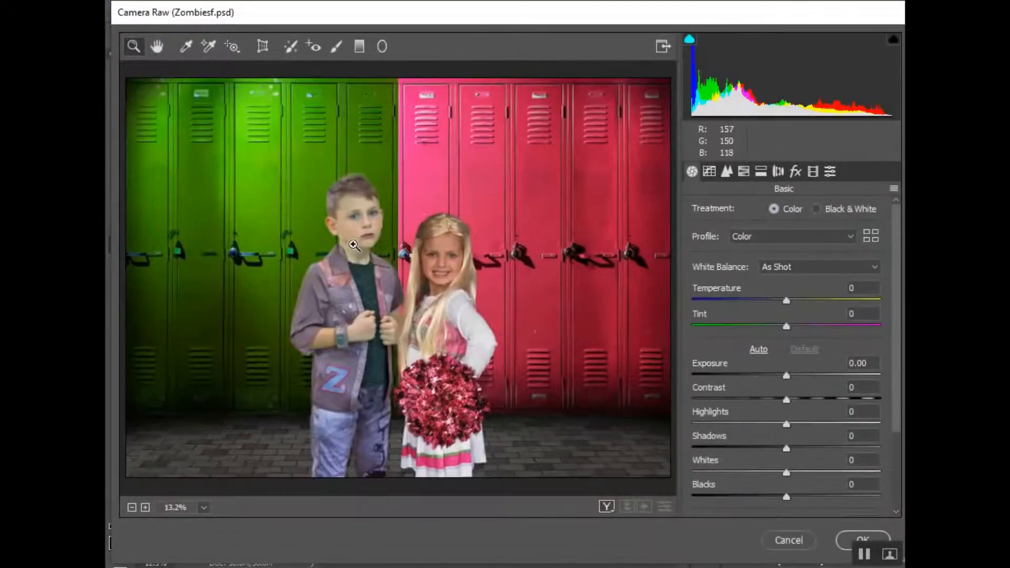
- Paint over the boy's hair with the Adjustment Brush
{"action": "left_click", "coordinate": [384, 293]}
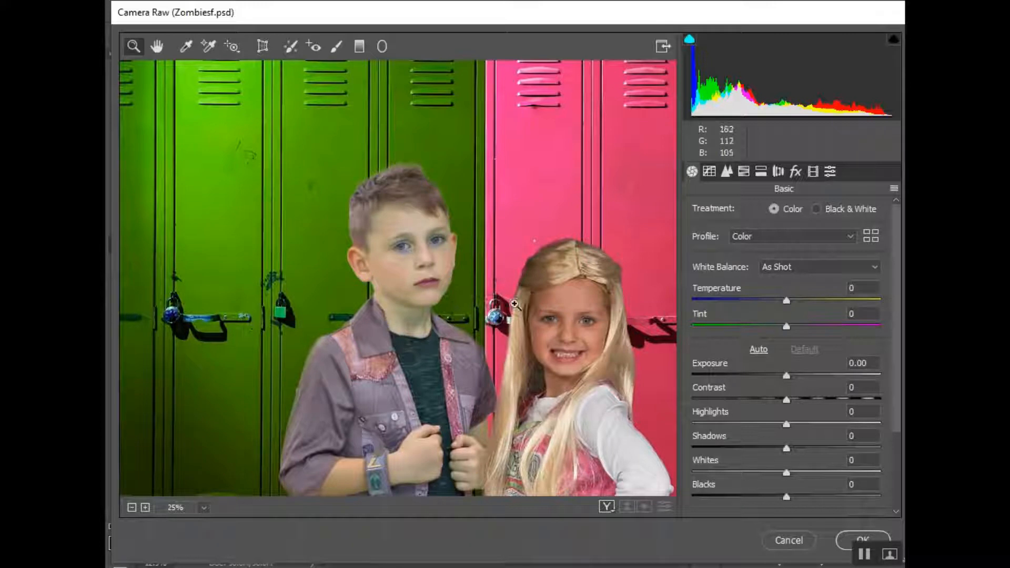
{"action": "left_click", "coordinate": [337, 47]}
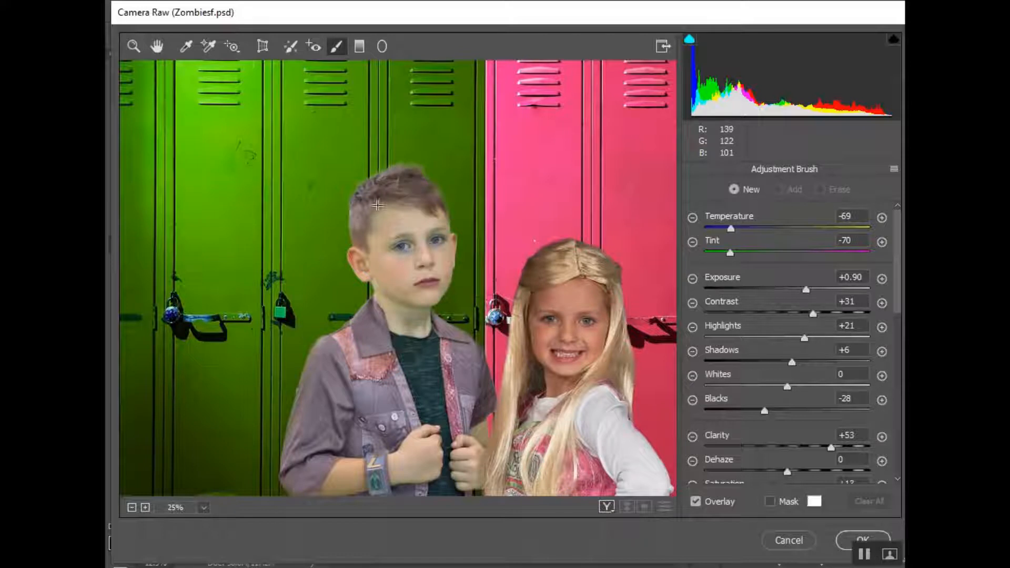
{"action": "left_click_drag", "start_coordinate": [409, 175], "coordinate": [406, 183]}
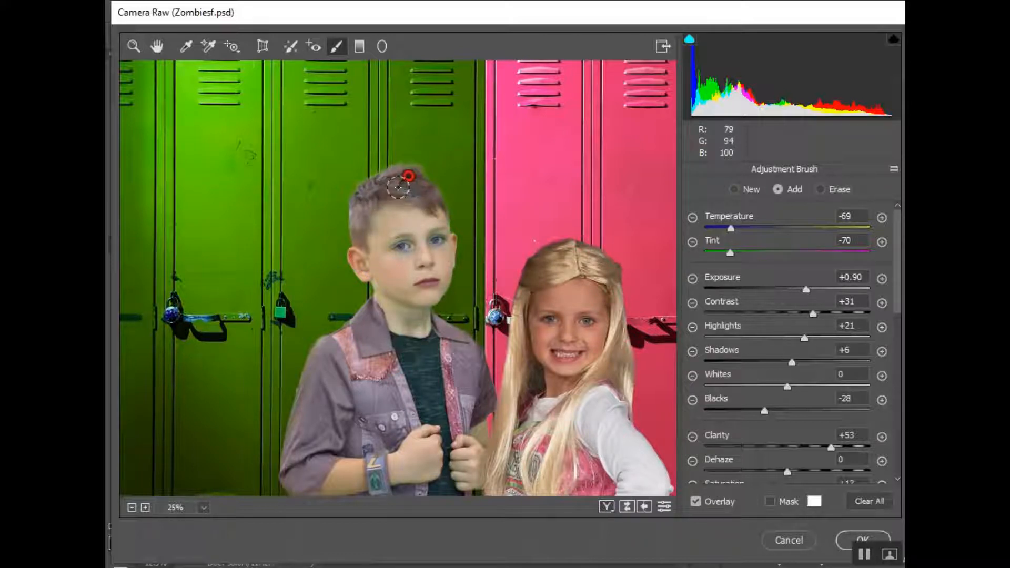
{"action": "mouse_move", "coordinate": [398, 187]}
{"action": "left_mouse_down"}
{"action": "mouse_move", "coordinate": [421, 181]}
{"action": "mouse_move", "coordinate": [384, 190]}
{"action": "mouse_move", "coordinate": [365, 212]}
{"action": "mouse_move", "coordinate": [372, 201]}
{"action": "mouse_move", "coordinate": [434, 206]}
{"action": "mouse_move", "coordinate": [433, 220]}
{"action": "mouse_move", "coordinate": [432, 203]}
{"action": "mouse_move", "coordinate": [436, 216]}
{"action": "mouse_move", "coordinate": [382, 185]}
{"action": "mouse_move", "coordinate": [358, 228]}
{"action": "mouse_move", "coordinate": [368, 245]}
{"action": "mouse_move", "coordinate": [358, 239]}
{"action": "mouse_move", "coordinate": [360, 195]}
{"action": "mouse_move", "coordinate": [406, 186]}
{"action": "mouse_move", "coordinate": [364, 200]}
{"action": "left_mouse_up"}
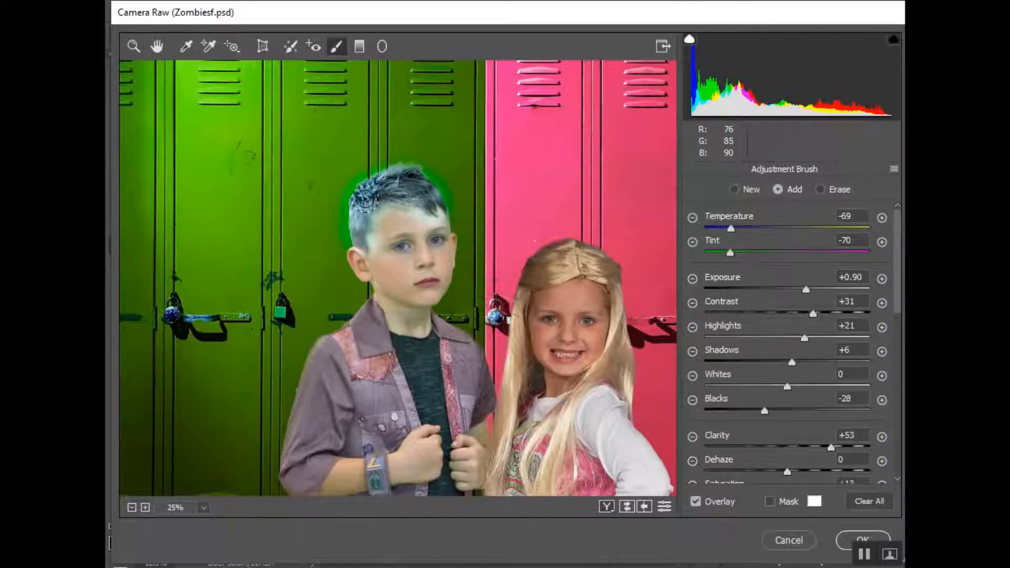
- Erase the brush adjustment that spills onto the green lockers around the boy's hair
{"action": "left_click", "coordinate": [820, 191]}
{"action": "mouse_move", "coordinate": [401, 152]}
{"action": "left_mouse_down"}
{"action": "mouse_move", "coordinate": [435, 162]}
{"action": "mouse_move", "coordinate": [423, 173]}
{"action": "mouse_move", "coordinate": [448, 203]}
{"action": "mouse_move", "coordinate": [435, 176]}
{"action": "mouse_move", "coordinate": [404, 154]}
{"action": "mouse_move", "coordinate": [426, 164]}
{"action": "left_mouse_up"}
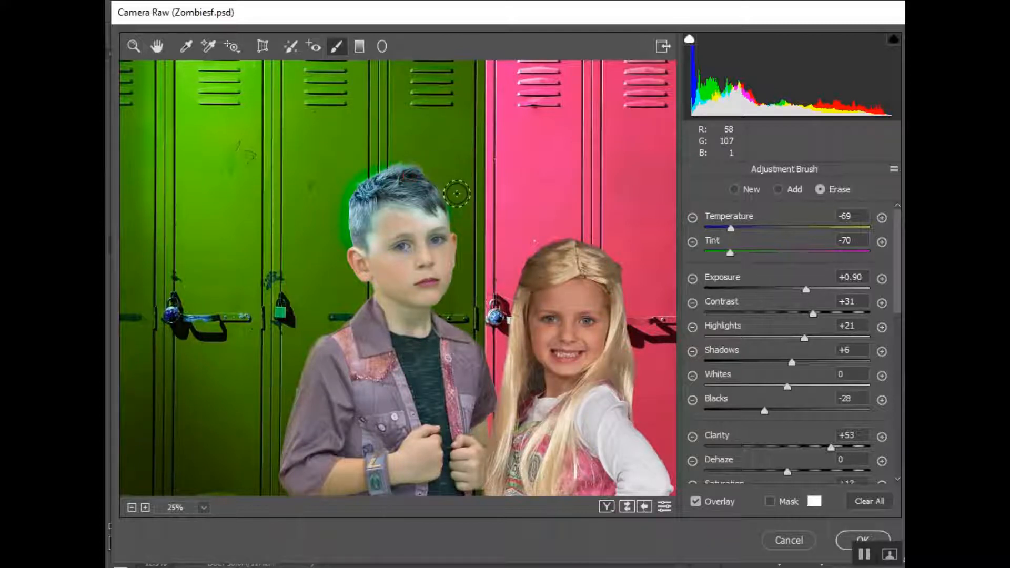
{"action": "mouse_move", "coordinate": [436, 156]}
{"action": "left_mouse_down"}
{"action": "mouse_move", "coordinate": [399, 150]}
{"action": "mouse_move", "coordinate": [354, 168]}
{"action": "mouse_move", "coordinate": [335, 226]}
{"action": "mouse_move", "coordinate": [340, 256]}
{"action": "mouse_move", "coordinate": [362, 268]}
{"action": "mouse_move", "coordinate": [331, 242]}
{"action": "left_mouse_up"}
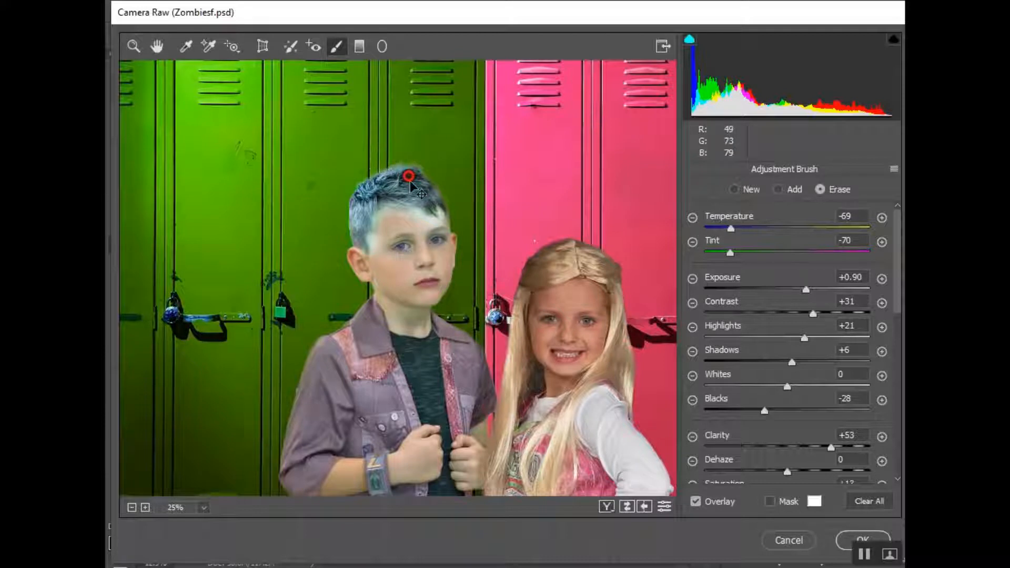
{"action": "left_click", "coordinate": [738, 190]}
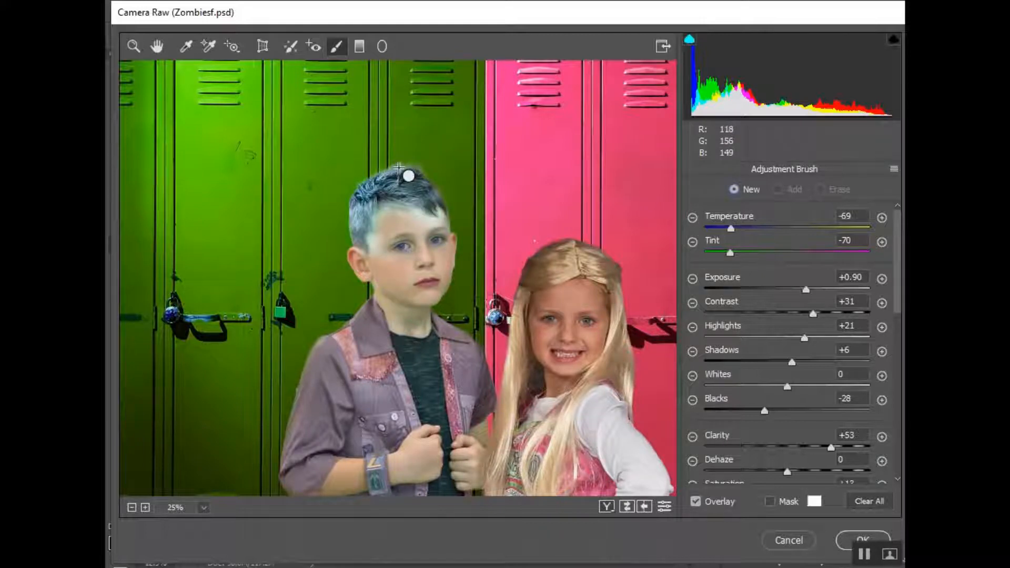
{"action": "left_click", "coordinate": [410, 157]}
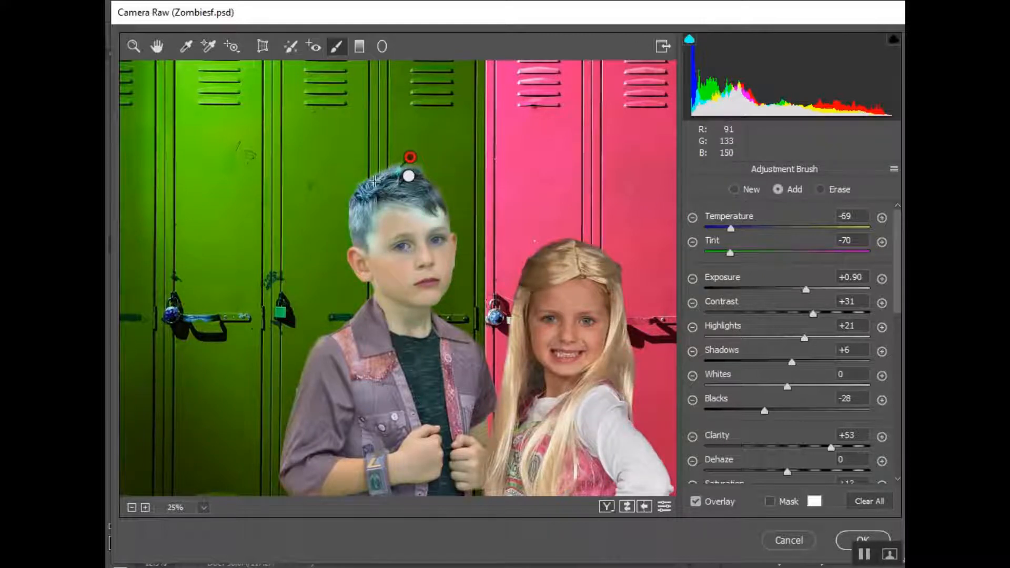
{"action": "left_click_drag", "start_coordinate": [376, 181], "coordinate": [352, 212]}
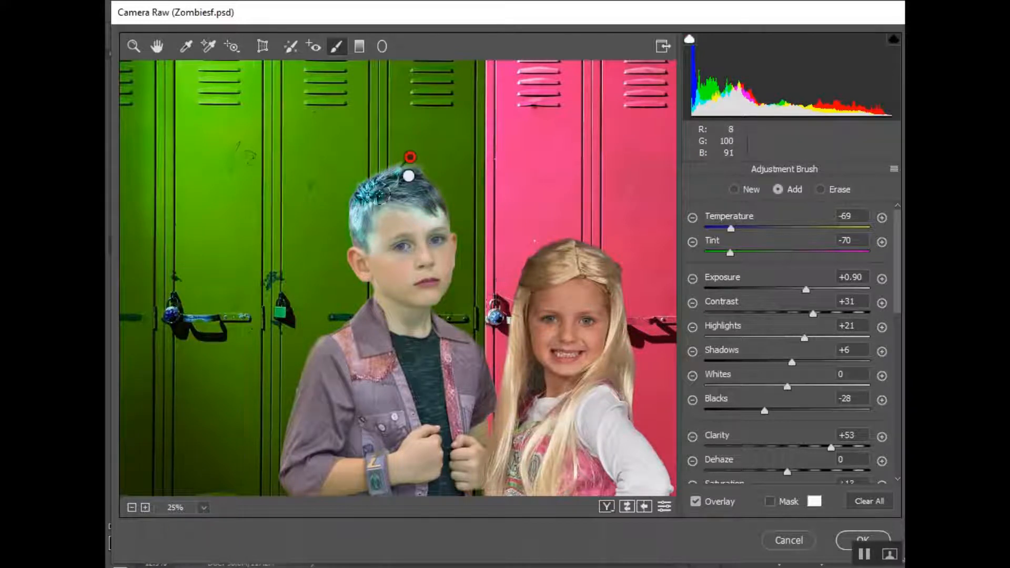
{"action": "key", "text": "ctrl+alt+z"}
{"action": "key", "text": "ctrl+alt+z"}
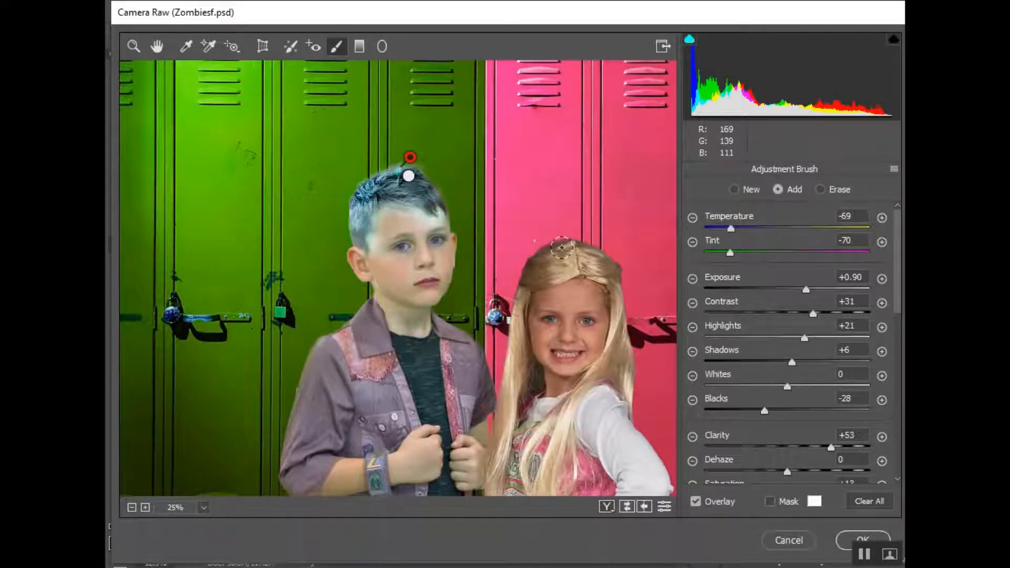
- Set the hair adjustment's Temperature to -12 and Tint to -100
{"action": "left_click", "coordinate": [409, 177]}
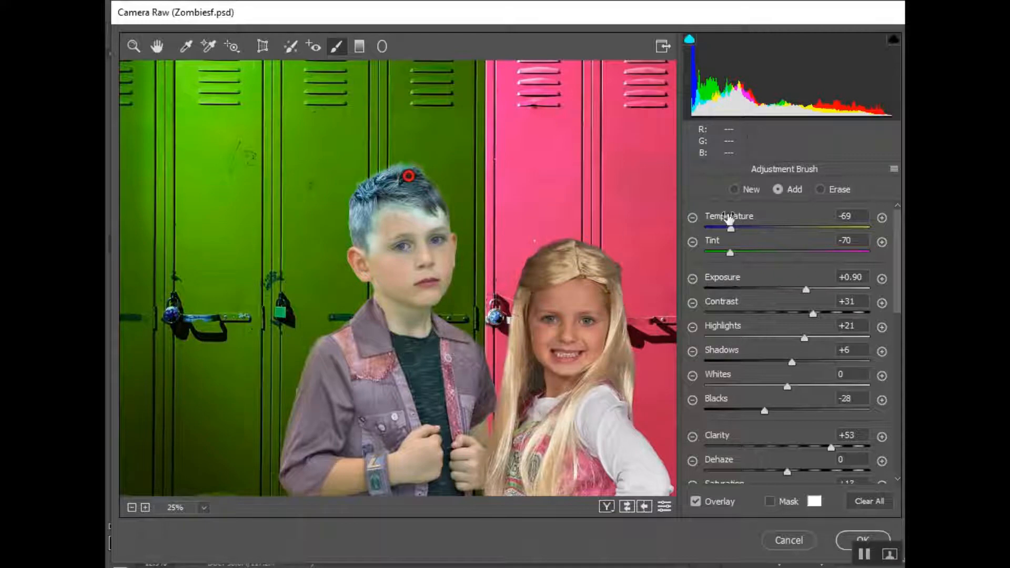
{"action": "scroll", "coordinate": [833, 391], "scroll_direction": "down", "scroll_amount": 5}
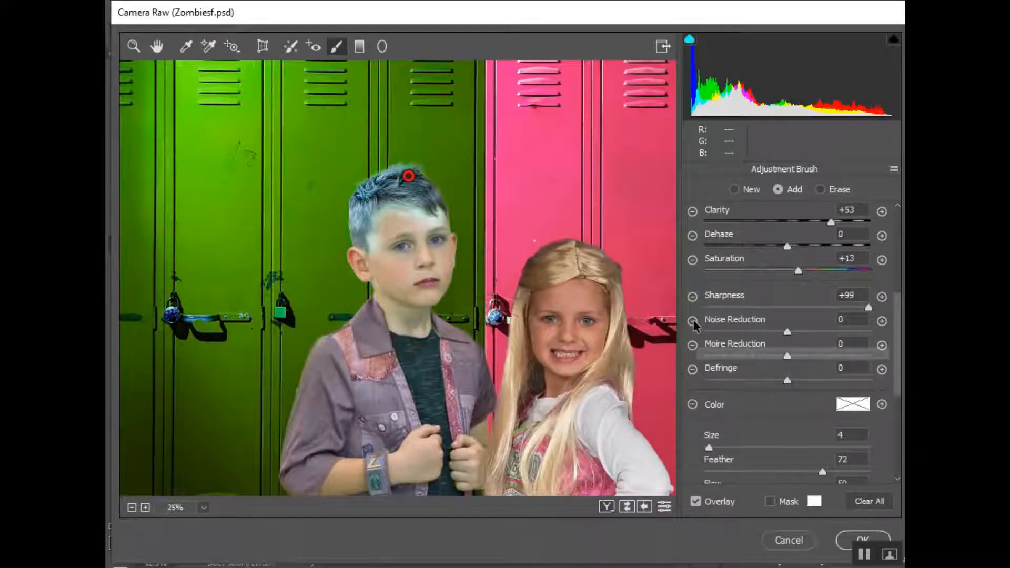
{"action": "scroll", "coordinate": [766, 283], "scroll_direction": "up", "scroll_amount": 5}
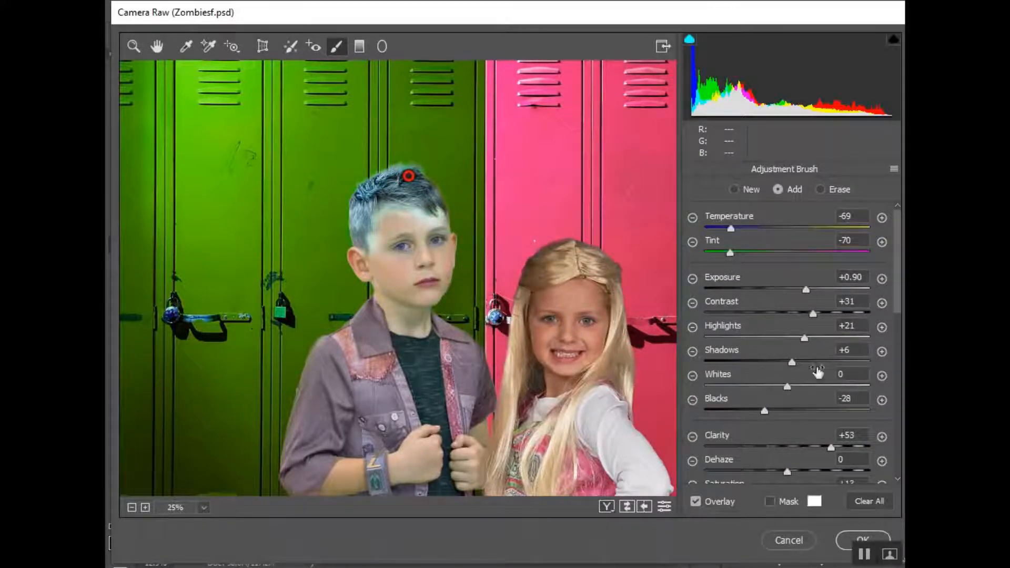
{"action": "scroll", "coordinate": [817, 373], "scroll_direction": "down", "scroll_amount": 5}
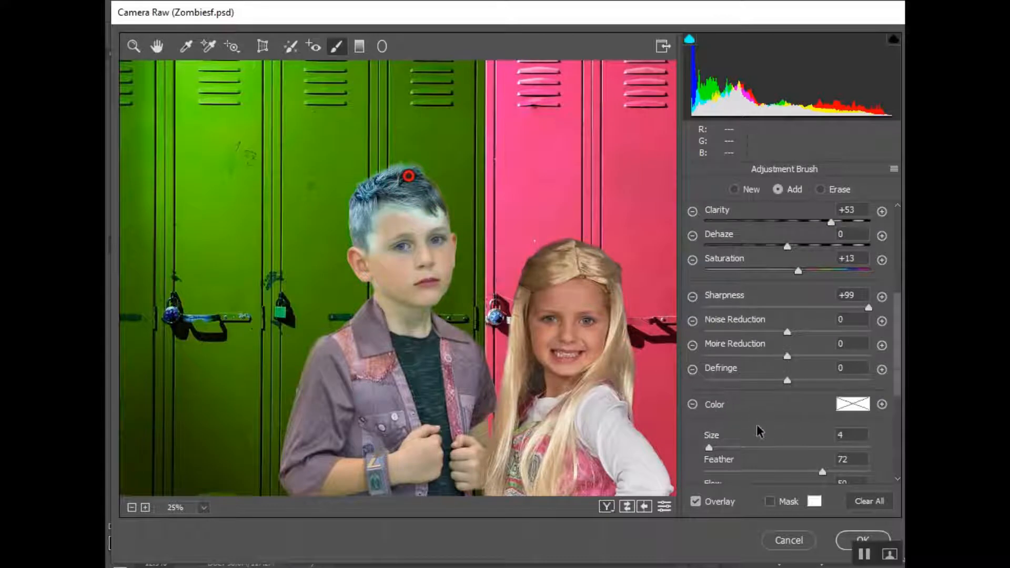
{"action": "scroll", "coordinate": [758, 427], "scroll_direction": "up", "scroll_amount": 5}
{"action": "left_click_drag", "start_coordinate": [730, 229], "coordinate": [838, 228]}
{"action": "left_click_drag", "start_coordinate": [731, 253], "coordinate": [789, 252]}
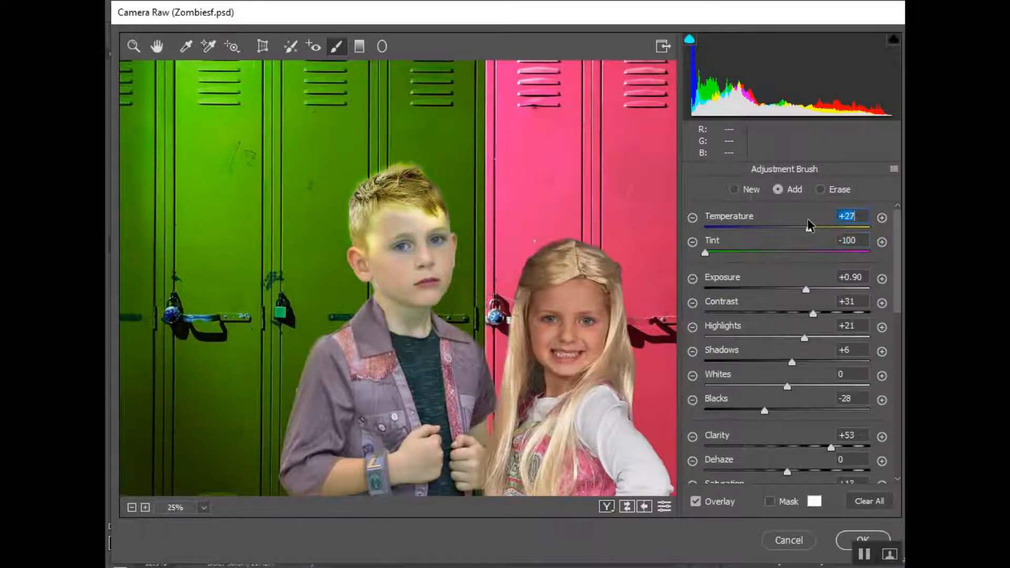
{"action": "left_click_drag", "start_coordinate": [808, 219], "coordinate": [777, 215]}
- Set the hair adjustment's Saturation to +82 and Exposure to -0.25
{"action": "scroll", "coordinate": [812, 299], "scroll_direction": "down", "scroll_amount": 2}
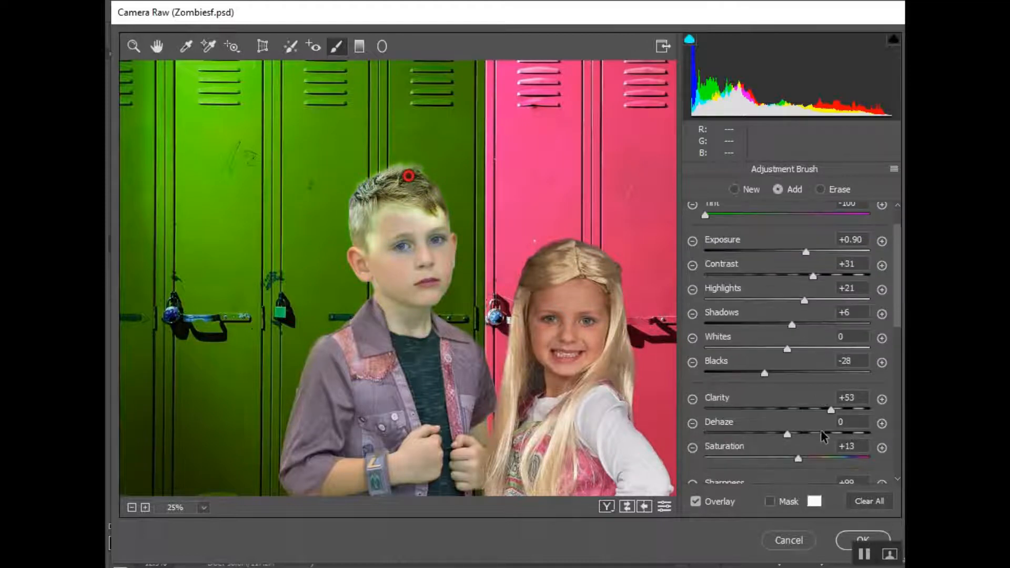
{"action": "scroll", "coordinate": [822, 435], "scroll_direction": "down", "scroll_amount": 3}
{"action": "left_click_drag", "start_coordinate": [798, 346], "coordinate": [854, 345]}
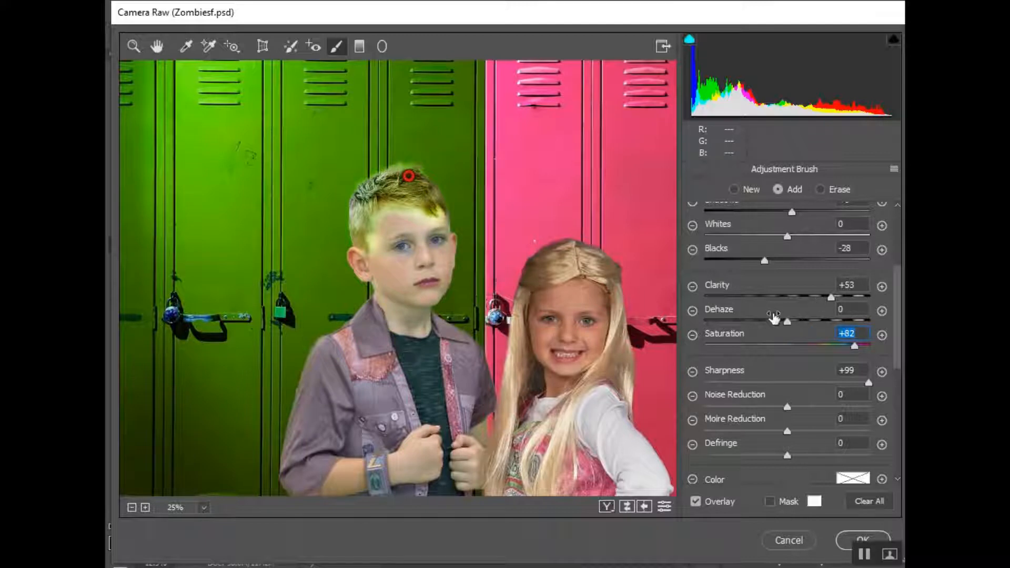
{"action": "scroll", "coordinate": [774, 316], "scroll_direction": "up", "scroll_amount": 2}
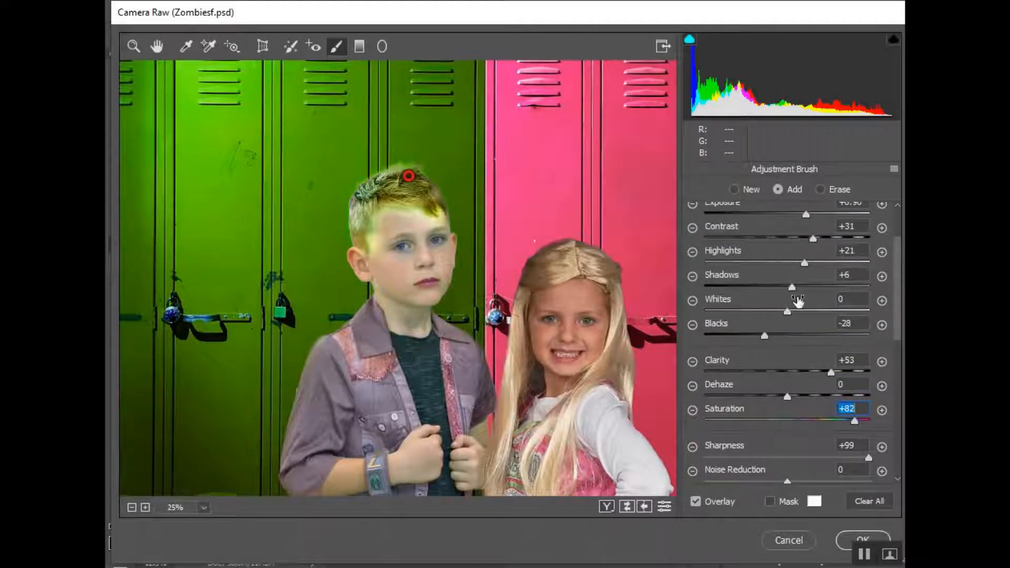
{"action": "scroll", "coordinate": [794, 295], "scroll_direction": "up", "scroll_amount": 1}
{"action": "mouse_move", "coordinate": [806, 253]}
{"action": "left_mouse_down"}
{"action": "mouse_move", "coordinate": [823, 251]}
{"action": "mouse_move", "coordinate": [780, 252]}
{"action": "left_mouse_up"}
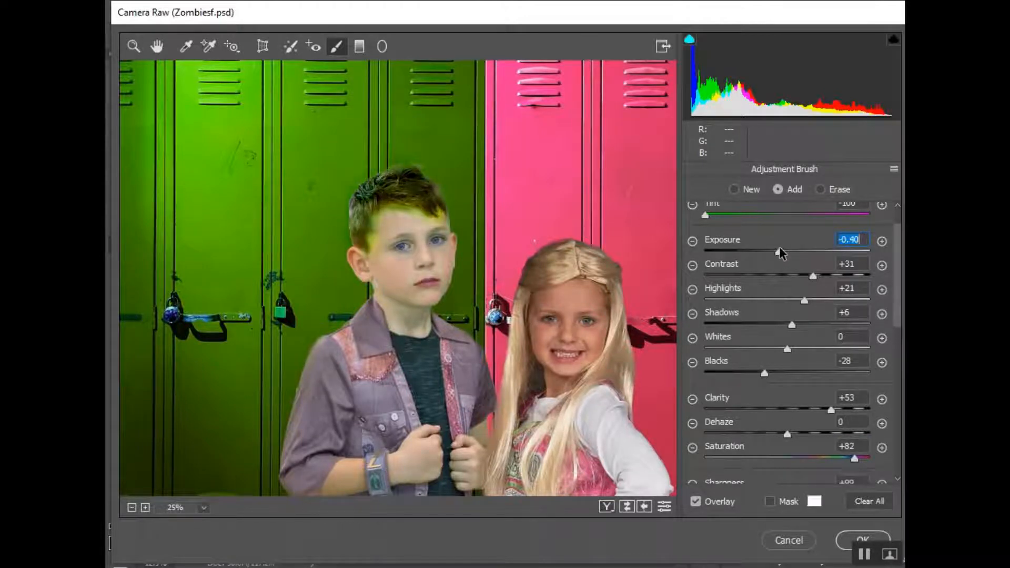
- Give the hair adjustment a green color overlay with Hue 126 and Saturation 99
{"action": "scroll", "coordinate": [833, 459], "scroll_direction": "down", "scroll_amount": 4}
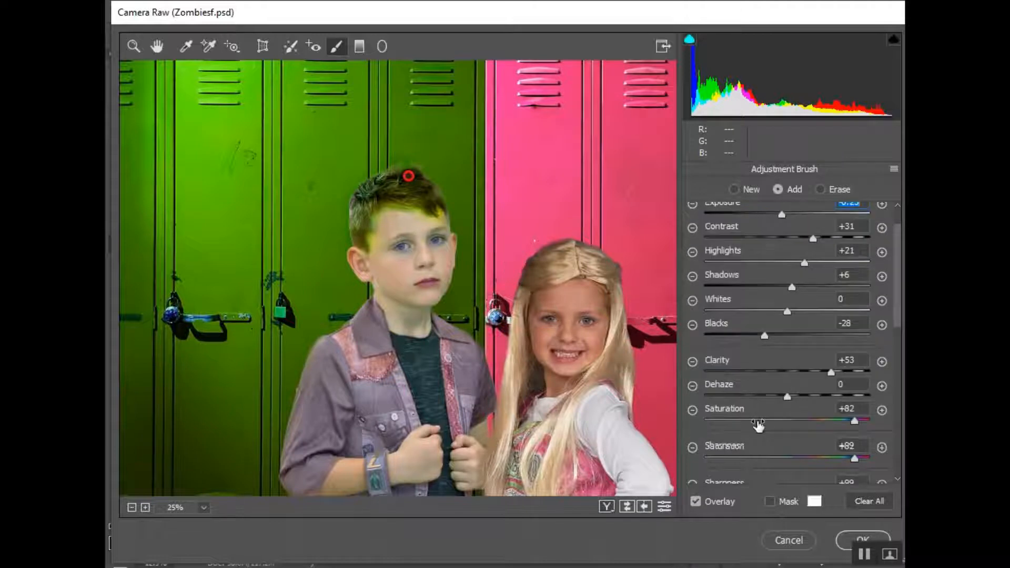
{"action": "left_click", "coordinate": [853, 441]}
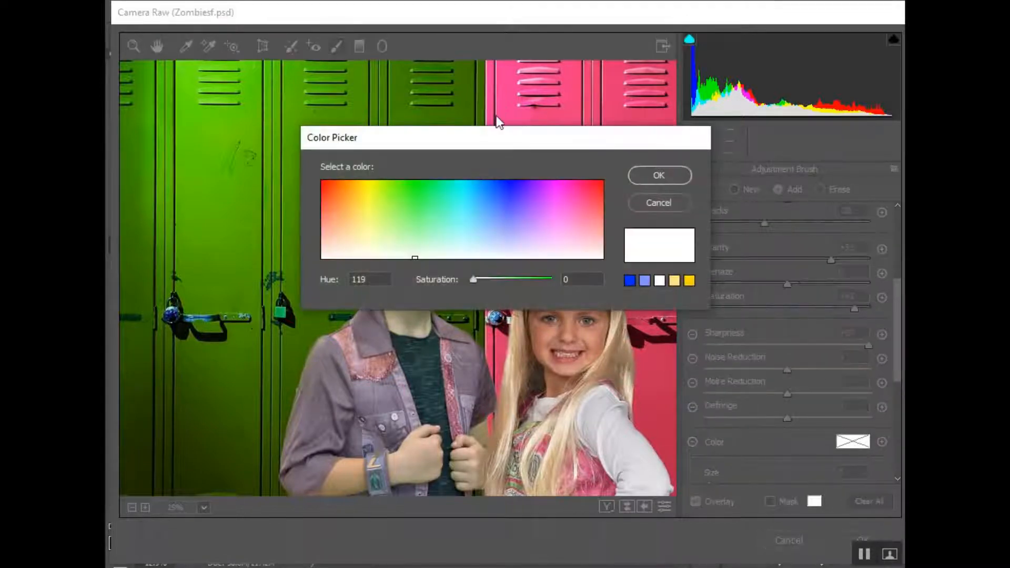
{"action": "left_click_drag", "start_coordinate": [482, 138], "coordinate": [701, 97]}
{"action": "left_click", "coordinate": [636, 140]}
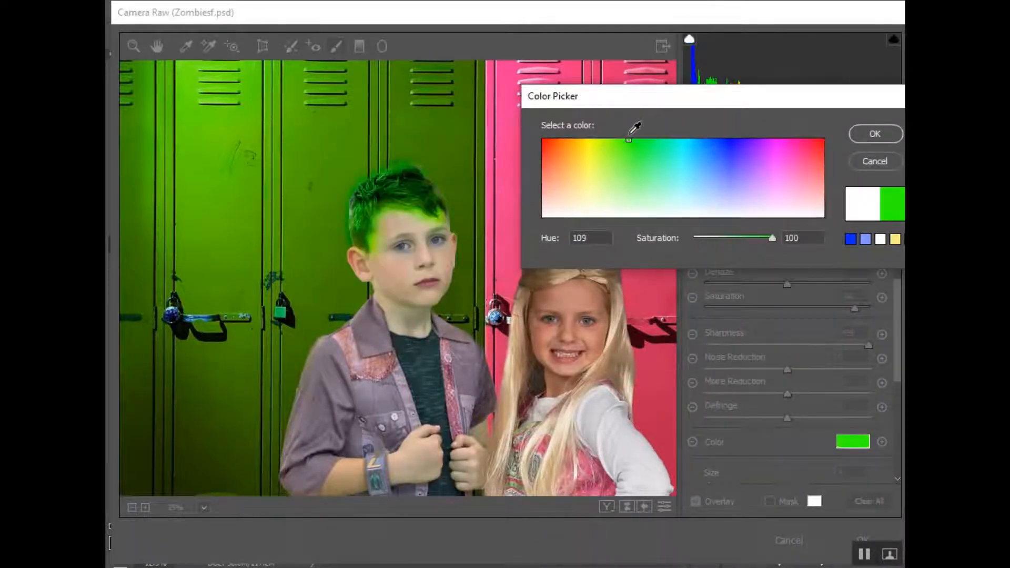
{"action": "mouse_move", "coordinate": [637, 139]}
{"action": "left_mouse_down"}
{"action": "mouse_move", "coordinate": [642, 155]}
{"action": "mouse_move", "coordinate": [639, 141]}
{"action": "left_mouse_up"}
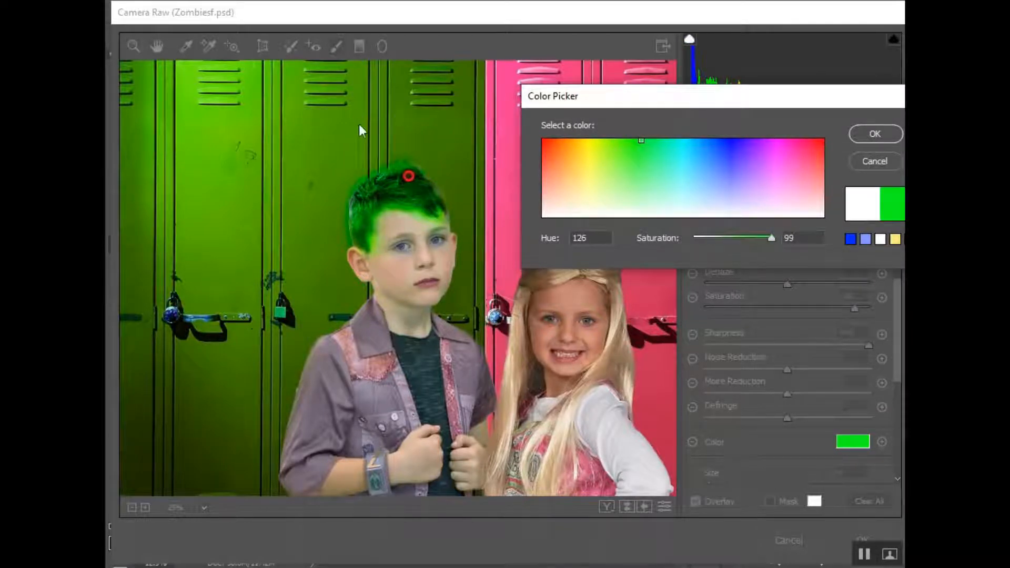
{"action": "left_click", "coordinate": [887, 137]}
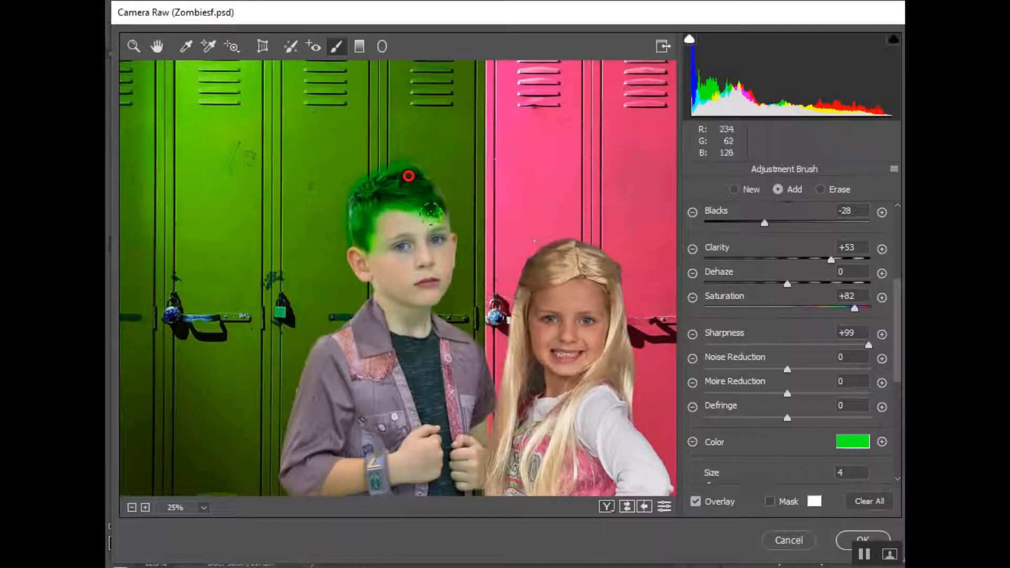
- Set the hair adjustment's Contrast to +52, Blacks to -36 and Highlights to +40
{"action": "scroll", "coordinate": [781, 275], "scroll_direction": "up", "scroll_amount": 5}
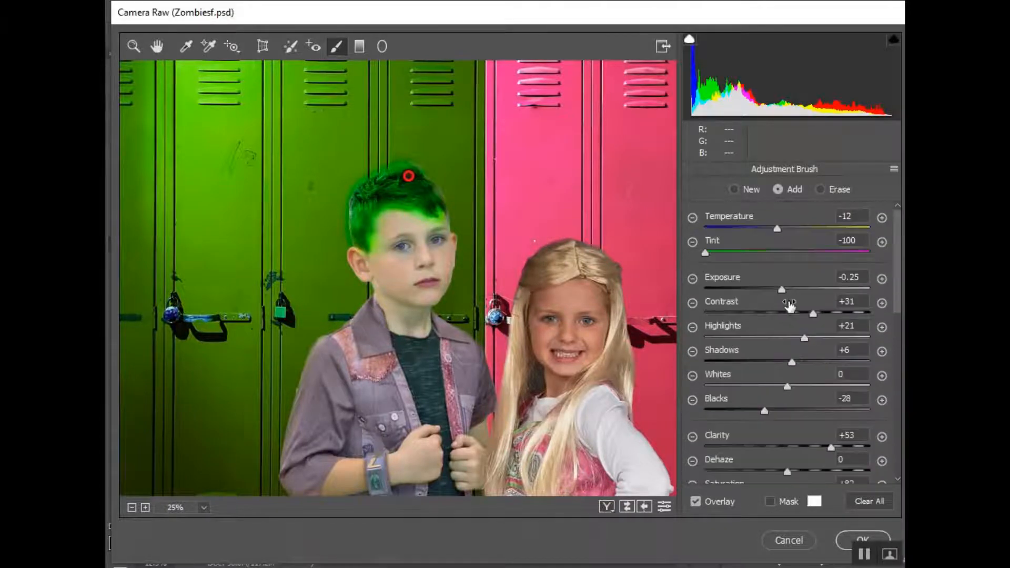
{"action": "left_click_drag", "start_coordinate": [813, 315], "coordinate": [747, 309]}
{"action": "left_click_drag", "start_coordinate": [851, 315], "coordinate": [798, 314]}
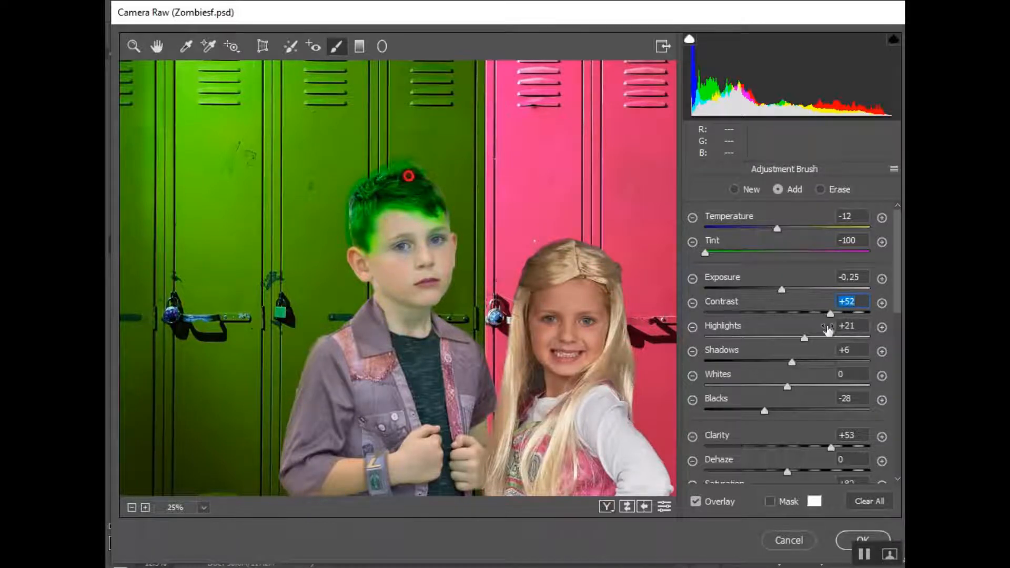
{"action": "mouse_move", "coordinate": [763, 411]}
{"action": "left_mouse_down"}
{"action": "mouse_move", "coordinate": [736, 411]}
{"action": "mouse_move", "coordinate": [757, 411]}
{"action": "left_mouse_up"}
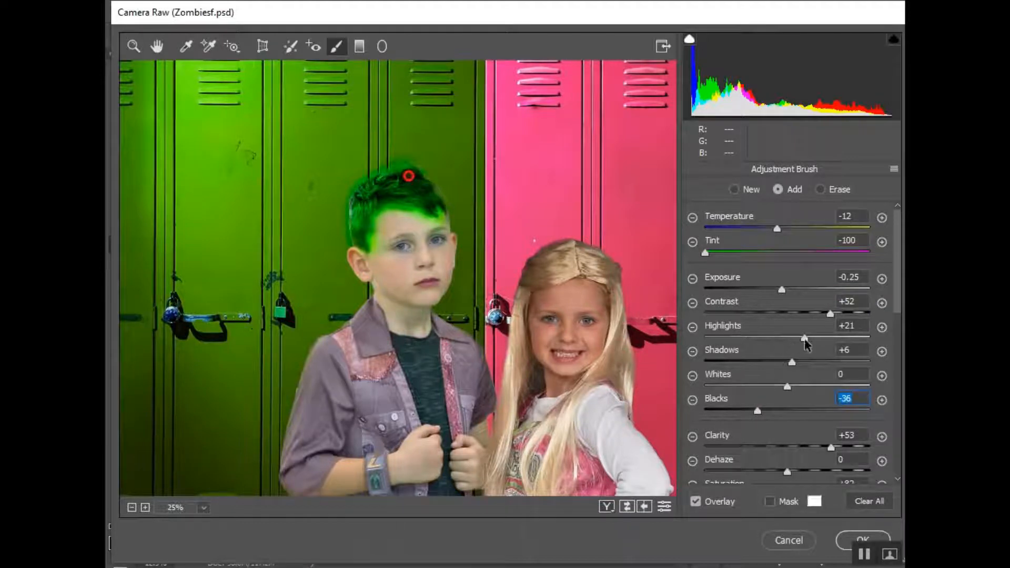
{"action": "left_click_drag", "start_coordinate": [825, 337], "coordinate": [820, 338]}
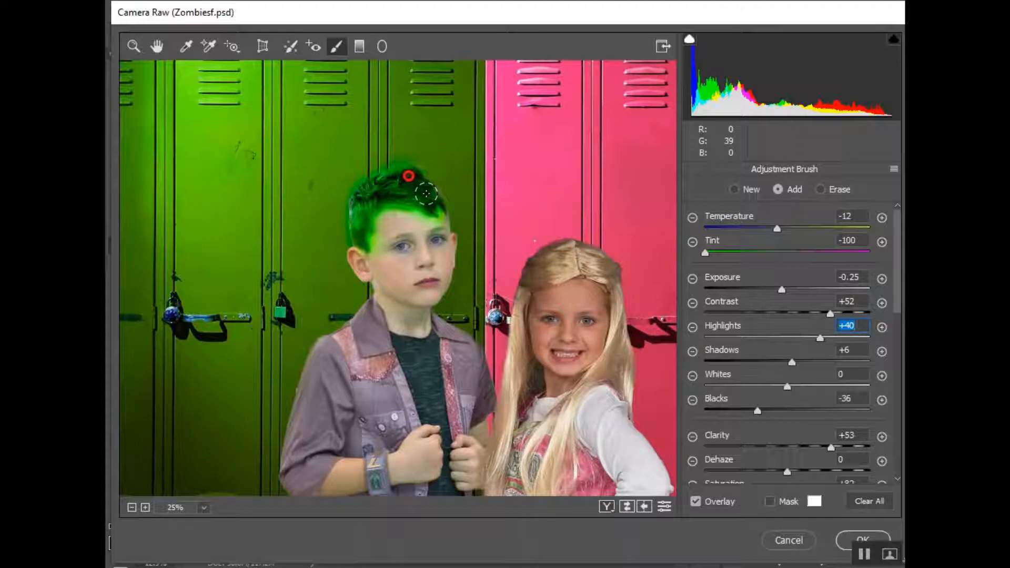
- Brush more of the green adjustment onto the boy's hair and beside his head, and apply the Camera Raw filter
{"action": "mouse_move", "coordinate": [424, 191]}
{"action": "left_mouse_down"}
{"action": "mouse_move", "coordinate": [431, 196]}
{"action": "mouse_move", "coordinate": [420, 177]}
{"action": "left_mouse_up"}
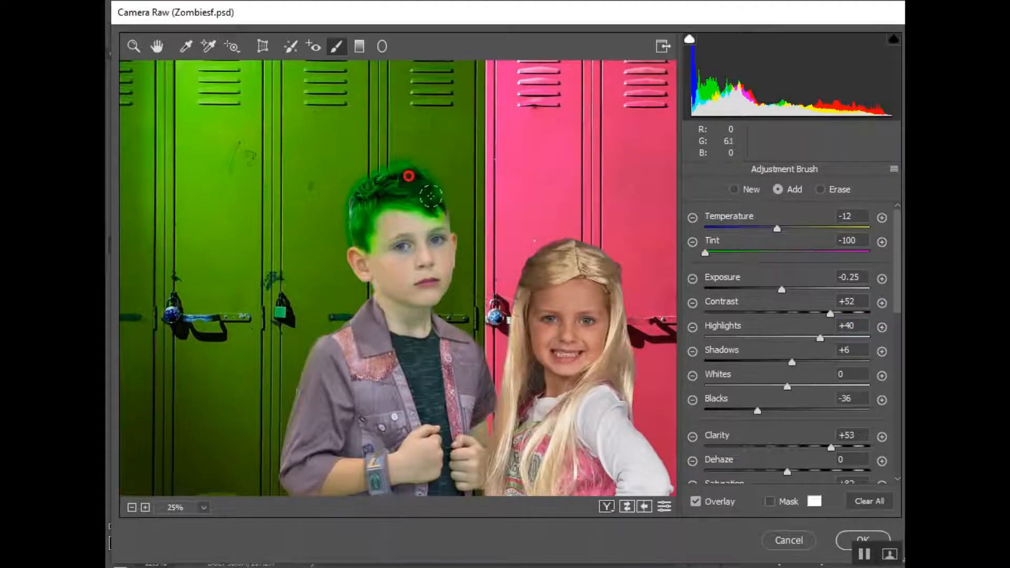
{"action": "left_click", "coordinate": [458, 212]}
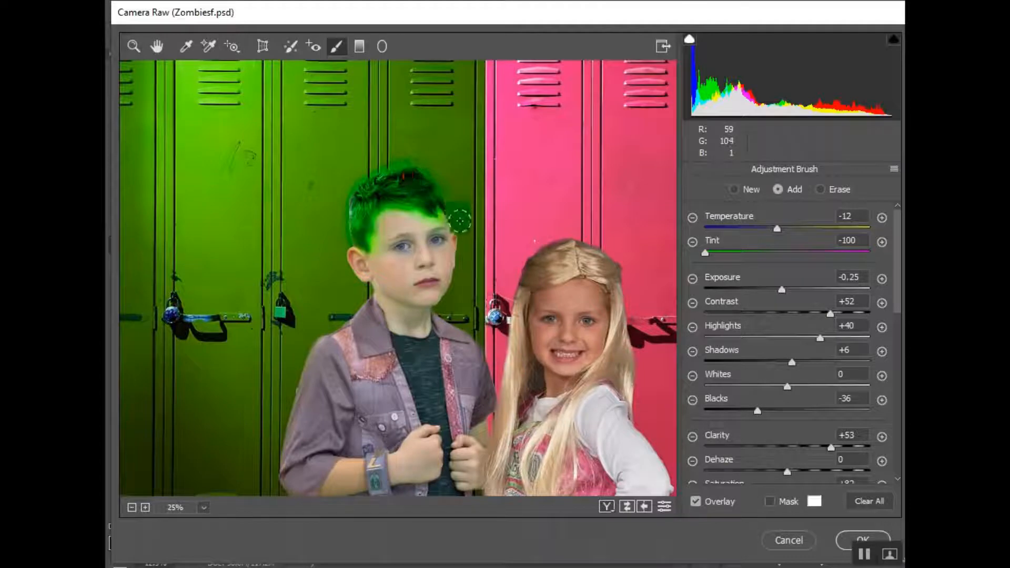
{"action": "left_click", "coordinate": [845, 542]}
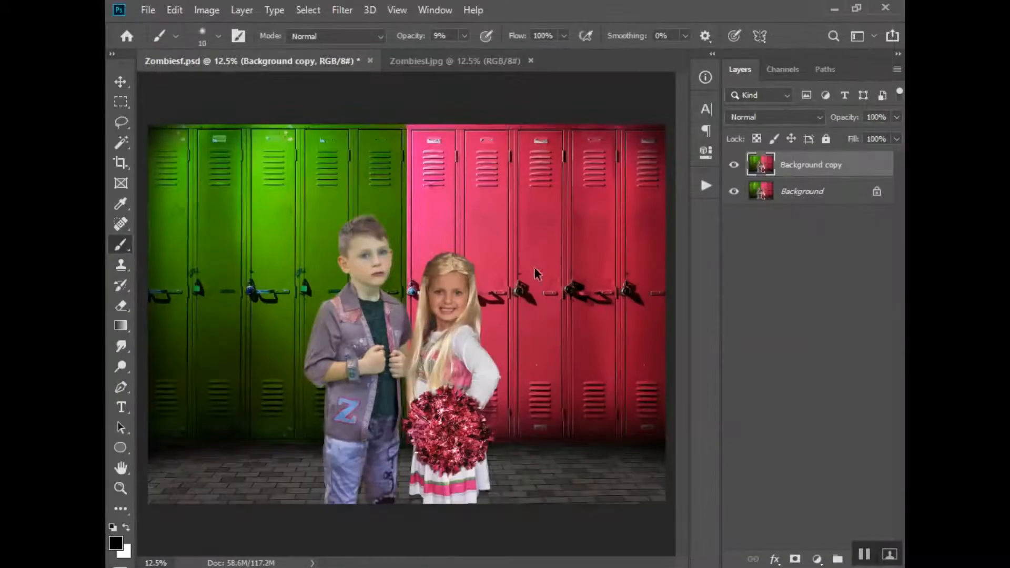
- Add a layer mask to the Background copy layer and mask the green spill off the boy's forehead with a 35 px brush at 9% opacity
{"action": "key", "text": "z"}
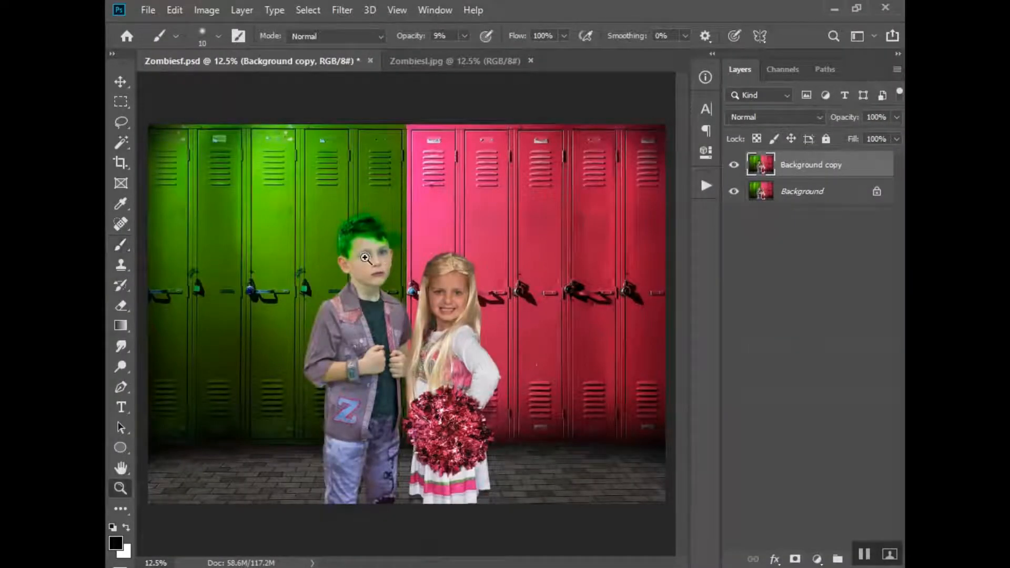
{"action": "left_click", "coordinate": [395, 263]}
{"action": "left_click", "coordinate": [402, 264]}
{"action": "left_click", "coordinate": [355, 262]}
{"action": "key", "text": "b"}
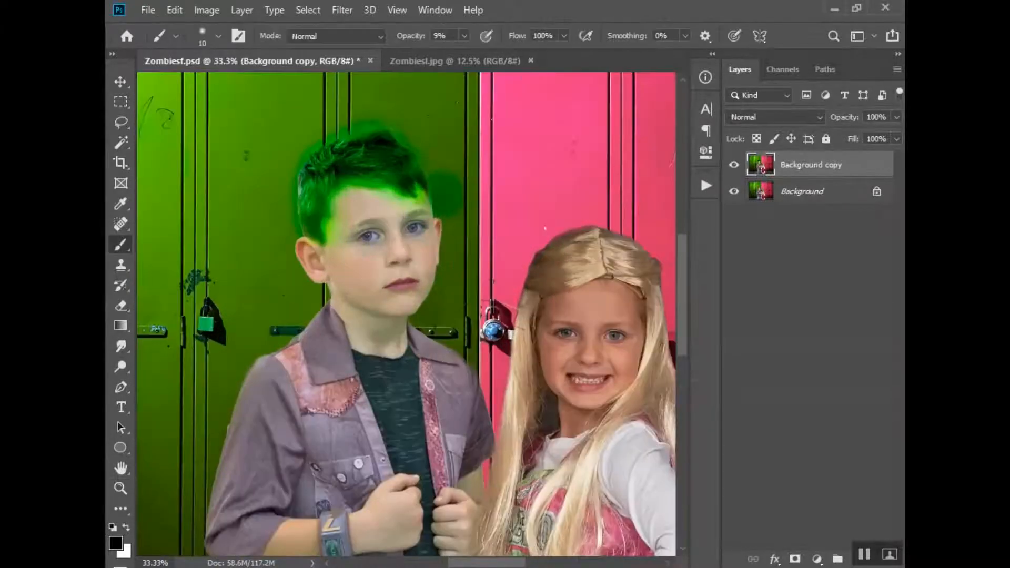
{"action": "left_click", "coordinate": [794, 559]}
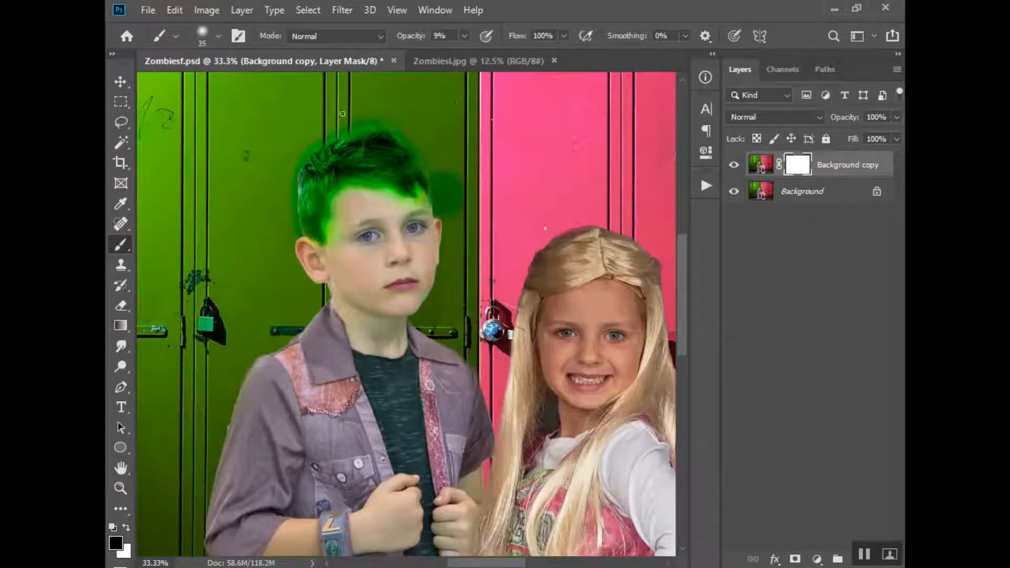
{"action": "key", "text": "bracketright"}
{"action": "key", "text": "bracketright"}
{"action": "key", "text": "bracketright"}
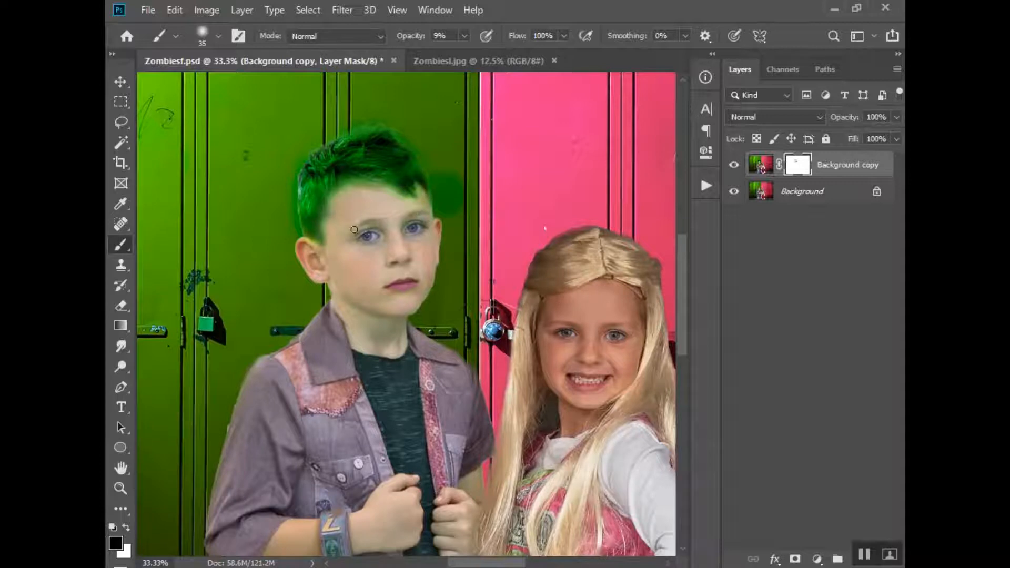
- Examine the boy's green hair up close in the finished Zombiesl.jpg image, and compare it with the overall picture
{"action": "left_click", "coordinate": [476, 61]}
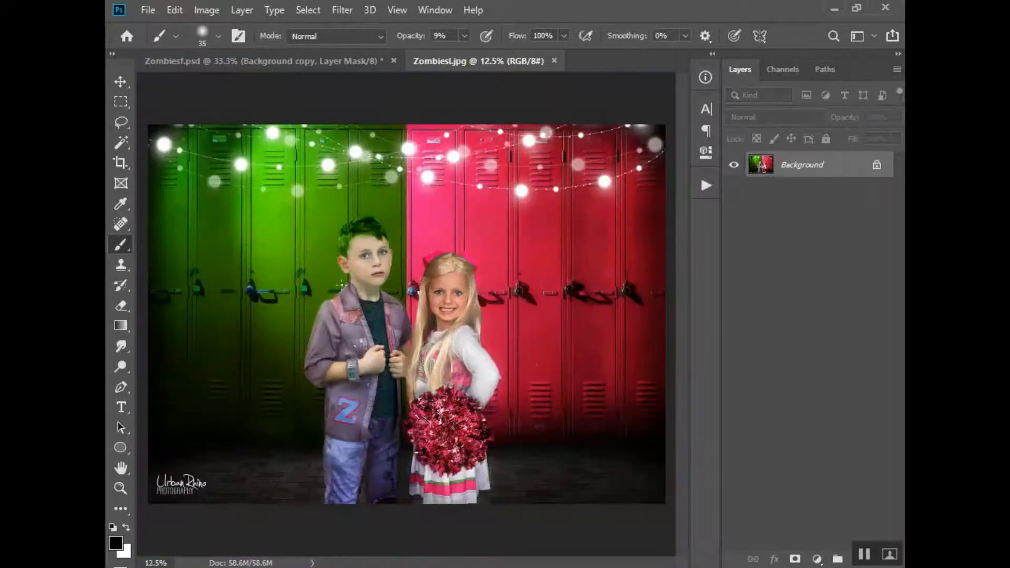
{"action": "key", "text": "ctrl+space"}
{"action": "left_click", "coordinate": [366, 261], "text": "ctrl"}
{"action": "left_click", "coordinate": [383, 257], "text": "ctrl"}
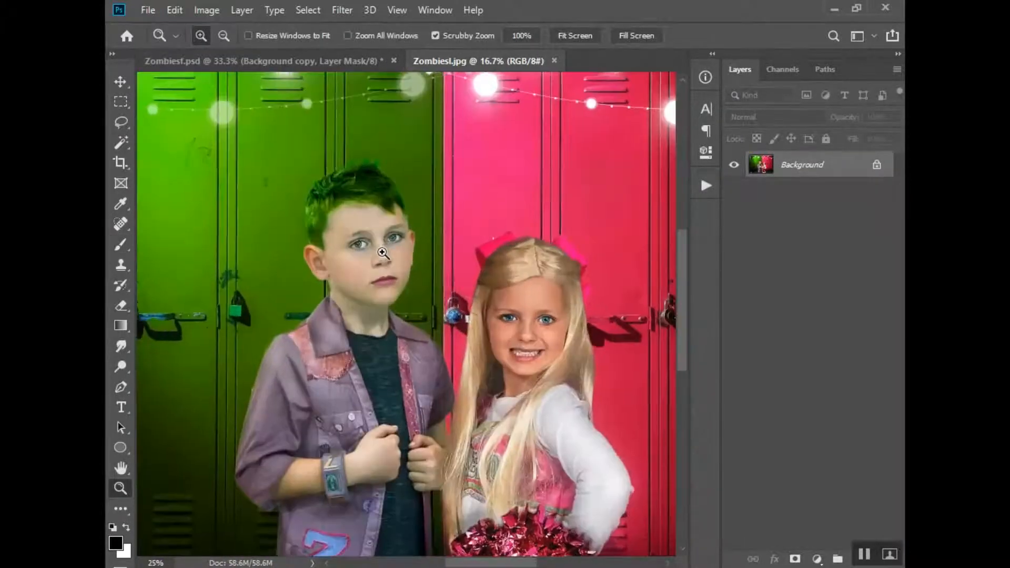
{"action": "left_click", "coordinate": [382, 252], "text": "ctrl"}
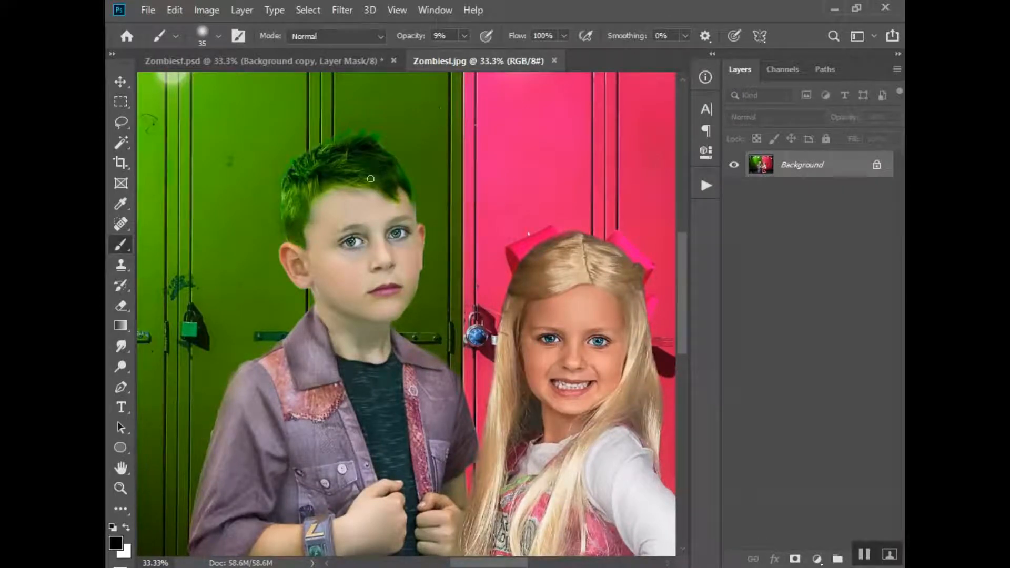
{"action": "key", "text": "alt+space"}
{"action": "left_click", "coordinate": [453, 295], "text": "alt"}
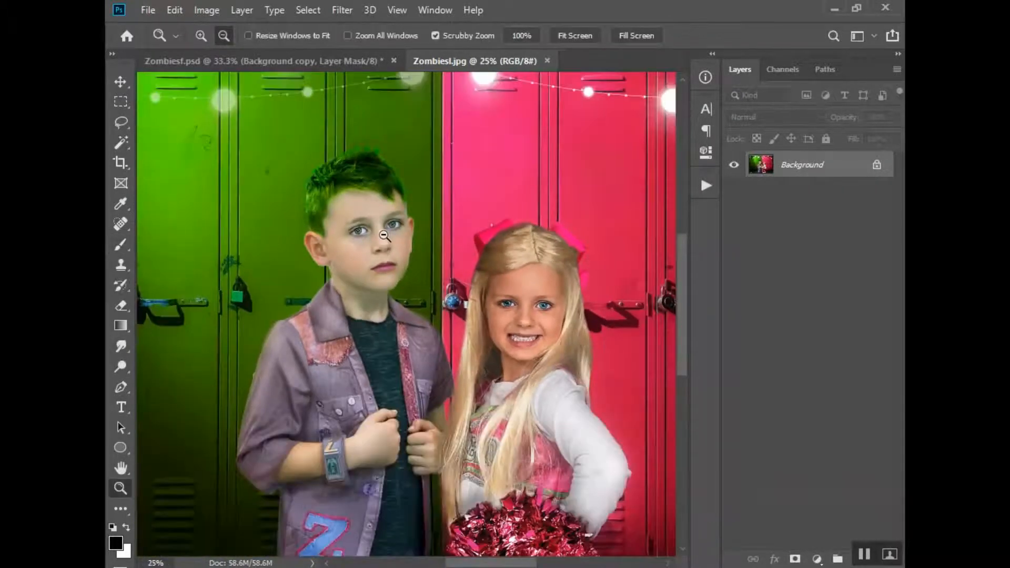
{"action": "left_click", "coordinate": [464, 325], "text": "alt"}
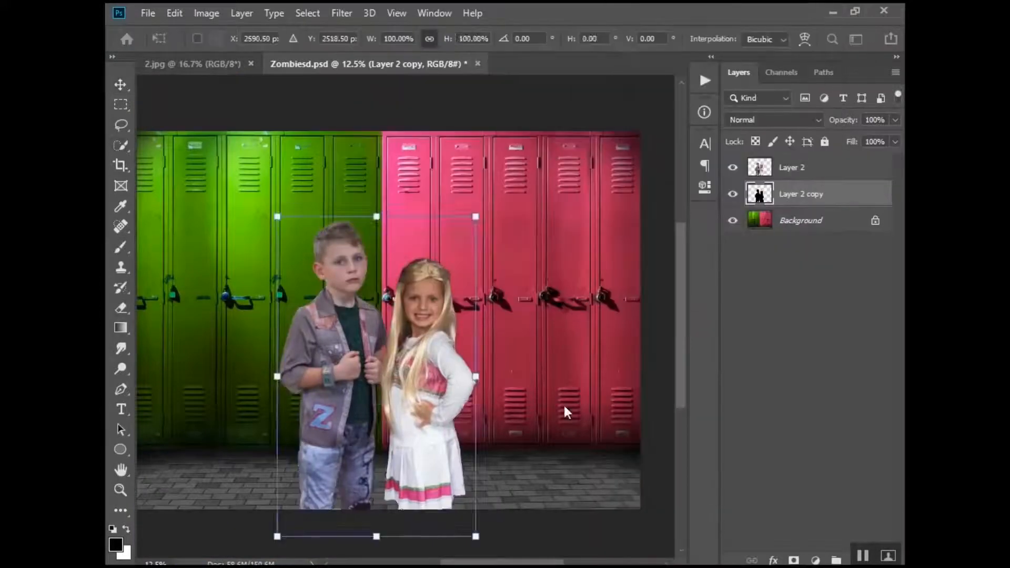
- Distort the black silhouette on Layer 2 copy by pulling its upper edge down and sideways into a cast shadow of the children
{"action": "left_click_drag", "start_coordinate": [376, 216], "coordinate": [308, 301]}
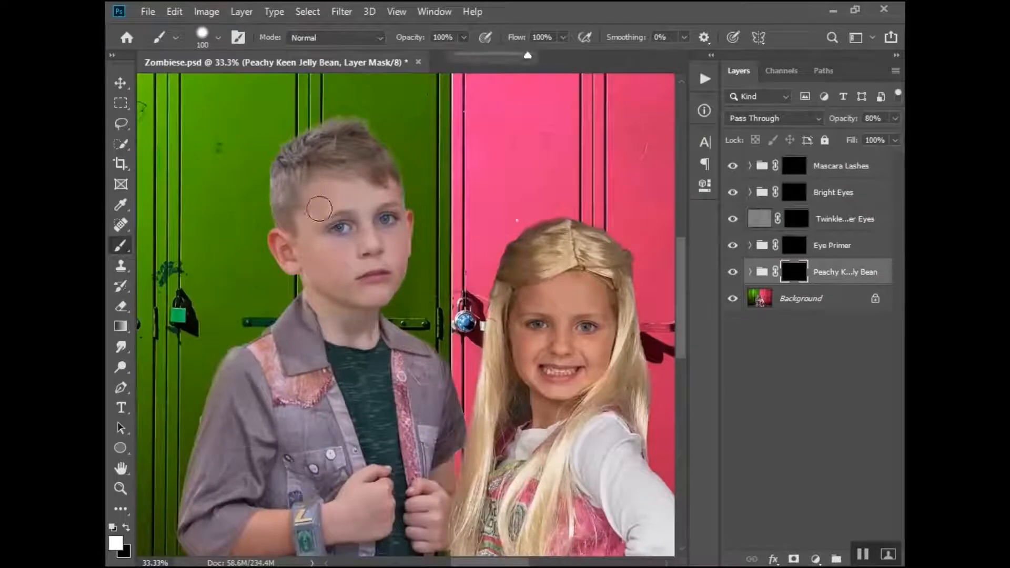
- Show the mask overlay and paint the boy's face and neck into the Peachy Keen Jelly Bean mask at 100% opacity
{"action": "key", "text": "backslash"}
{"action": "left_click_drag", "start_coordinate": [335, 330], "coordinate": [367, 329]}
{"action": "left_click_drag", "start_coordinate": [307, 229], "coordinate": [357, 190]}
- Refine the mask around the boy's ears and jaw with a 25 px brush, and exclude his lips and eyes
{"action": "key", "text": "bracketleft"}
{"action": "key", "text": "bracketleft"}
{"action": "key", "text": "bracketleft"}
{"action": "key", "text": "bracketleft"}
{"action": "key", "text": "bracketleft"}
{"action": "key", "text": "bracketleft"}
{"action": "left_click_drag", "start_coordinate": [404, 252], "coordinate": [407, 217]}
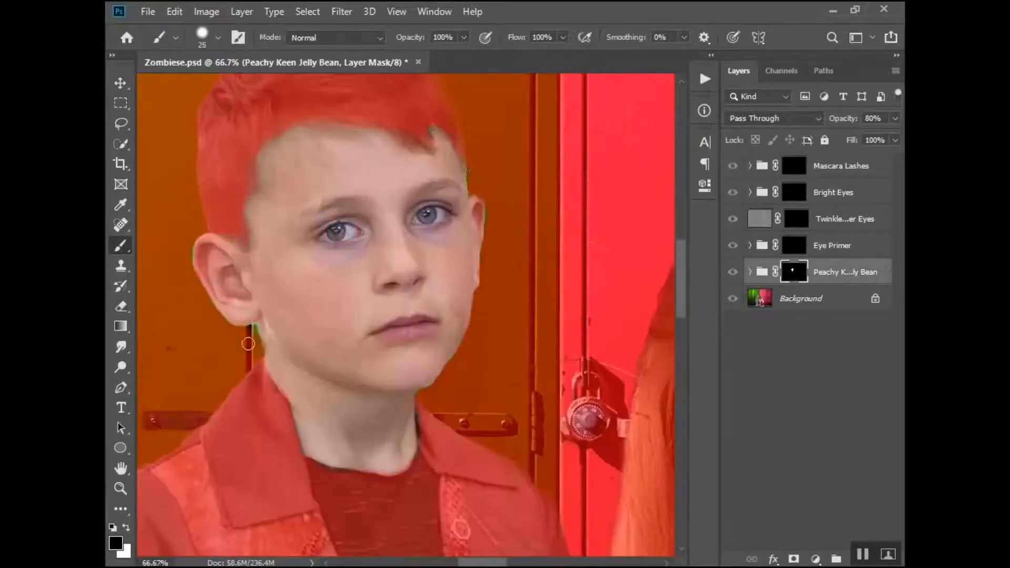
{"action": "left_click_drag", "start_coordinate": [394, 327], "coordinate": [415, 324]}
{"action": "left_click_drag", "start_coordinate": [416, 213], "coordinate": [439, 218]}
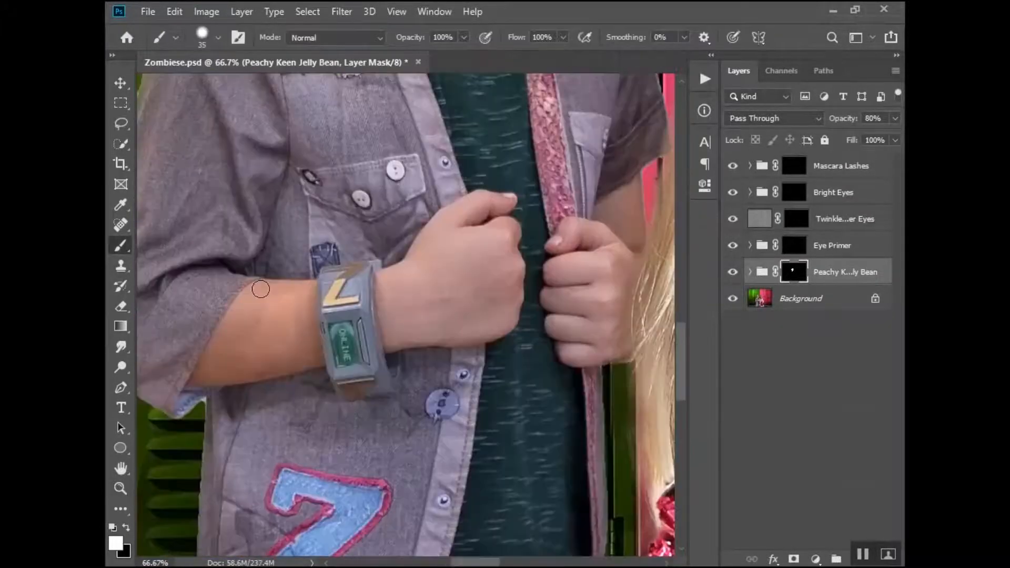
- Paint the boy's bare forearm and both hands into the Peachy Keen Jelly Bean mask, working around his wristband and jacket
{"action": "mouse_move", "coordinate": [259, 288]}
{"action": "left_mouse_down"}
{"action": "mouse_move", "coordinate": [436, 238]}
{"action": "mouse_move", "coordinate": [428, 336]}
{"action": "left_mouse_up"}
{"action": "key", "text": "bracketleft"}
{"action": "key", "text": "bracketleft"}
{"action": "key", "text": "bracketleft"}
{"action": "left_click_drag", "start_coordinate": [555, 274], "coordinate": [616, 342]}
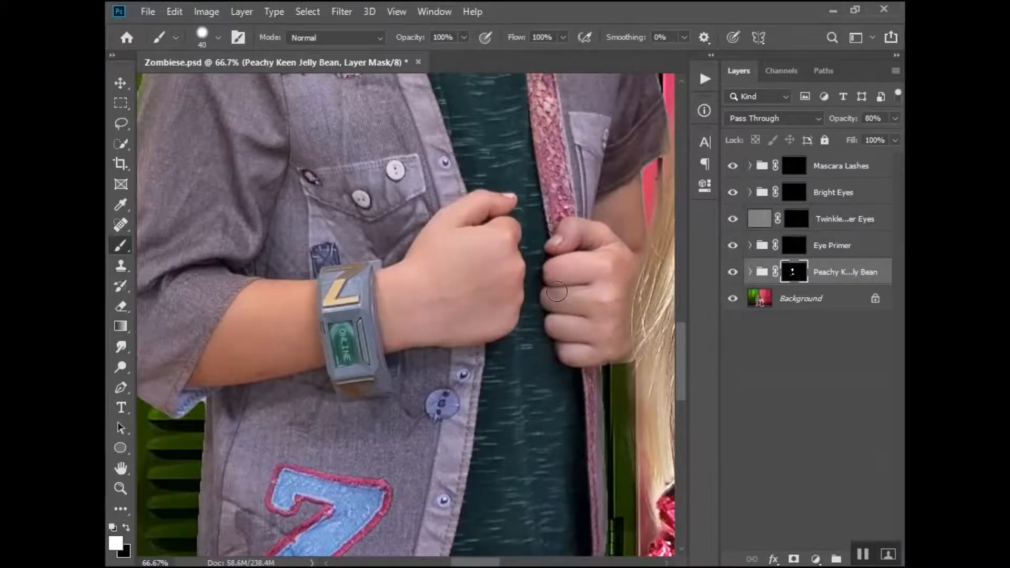
{"action": "left_click_drag", "start_coordinate": [557, 245], "coordinate": [581, 228]}
{"action": "scroll", "coordinate": [249, 332], "scroll_direction": "down", "scroll_amount": 3}
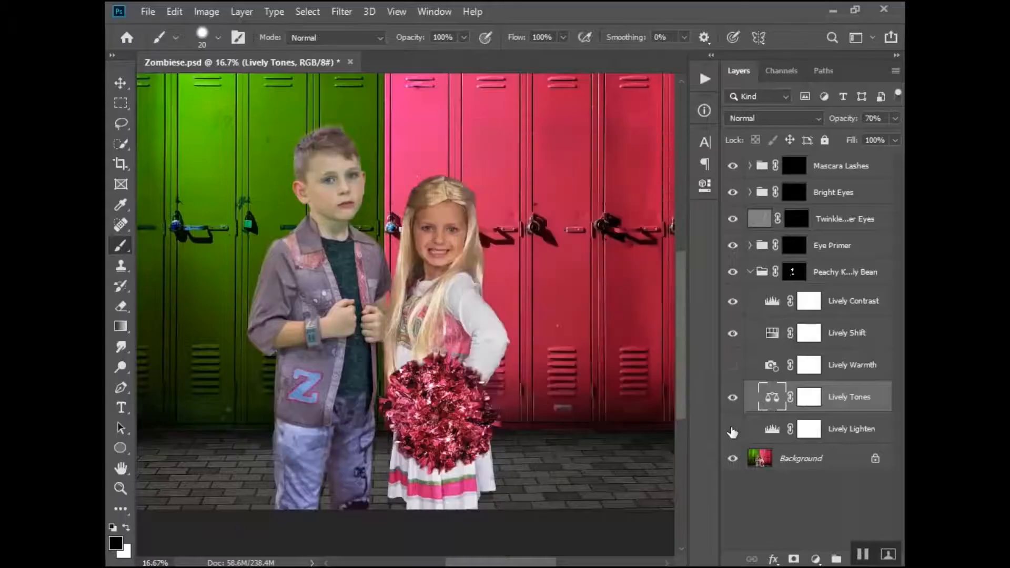